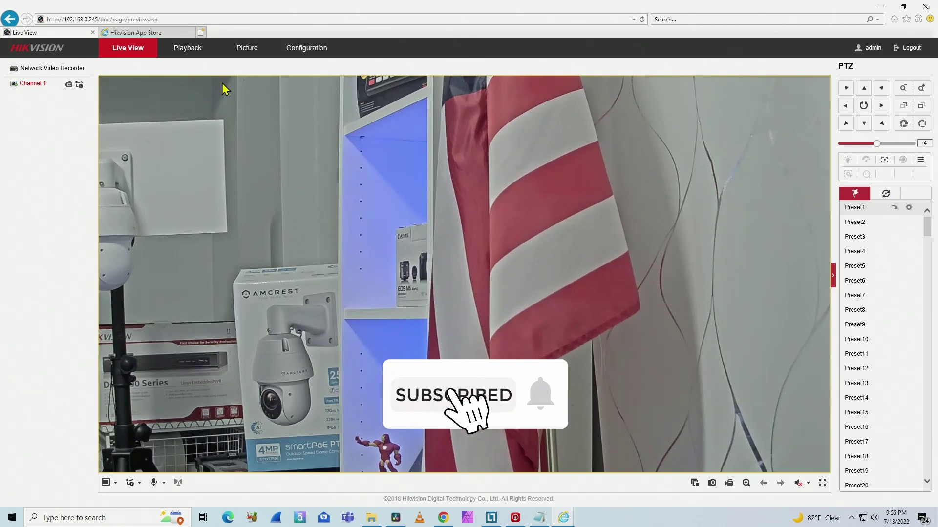
Step: Show the download QR code for Hik-Connect - for End user in the Hikvision App Store
{"action": "left_click", "coordinate": [135, 33]}
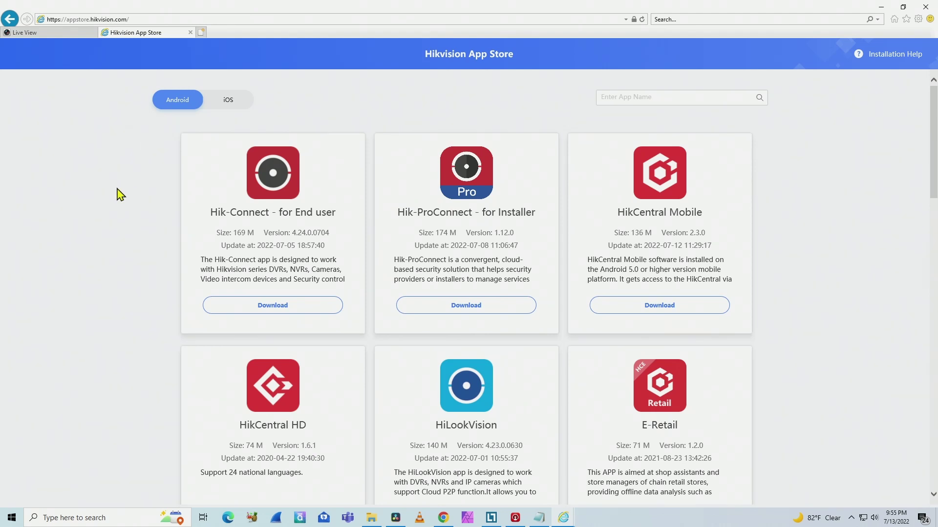
{"action": "left_click", "coordinate": [285, 312]}
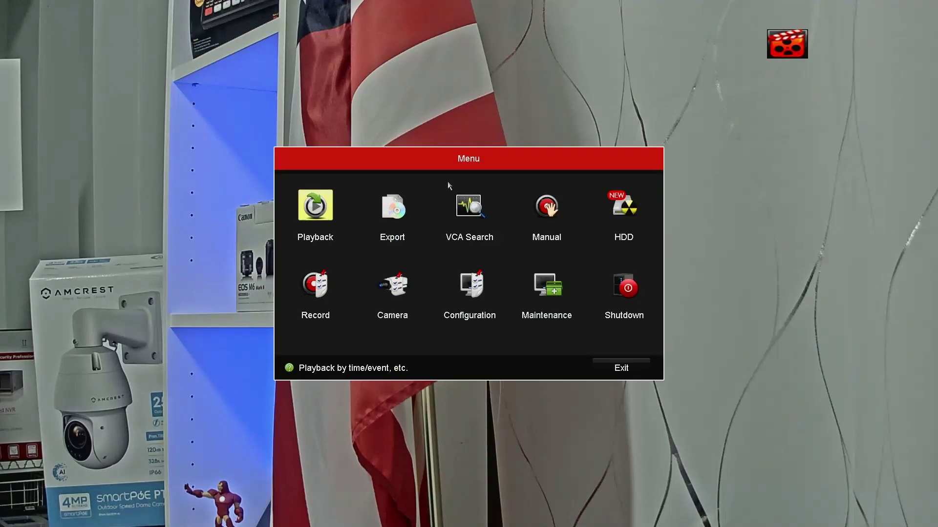
Step: Enable Hik-Connect under Configuration > Network > Platform Access on the NVR
{"action": "left_click", "coordinate": [469, 289]}
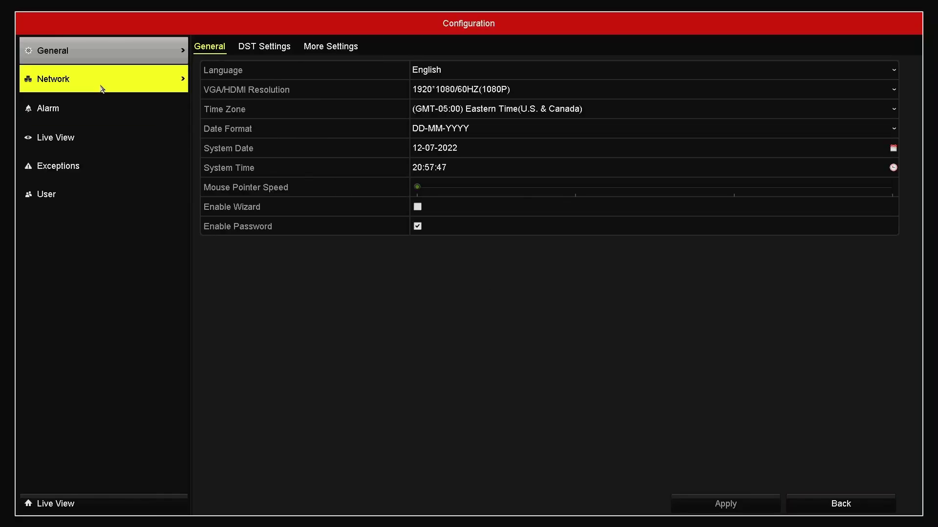
{"action": "left_click", "coordinate": [102, 88]}
{"action": "left_click", "coordinate": [269, 46]}
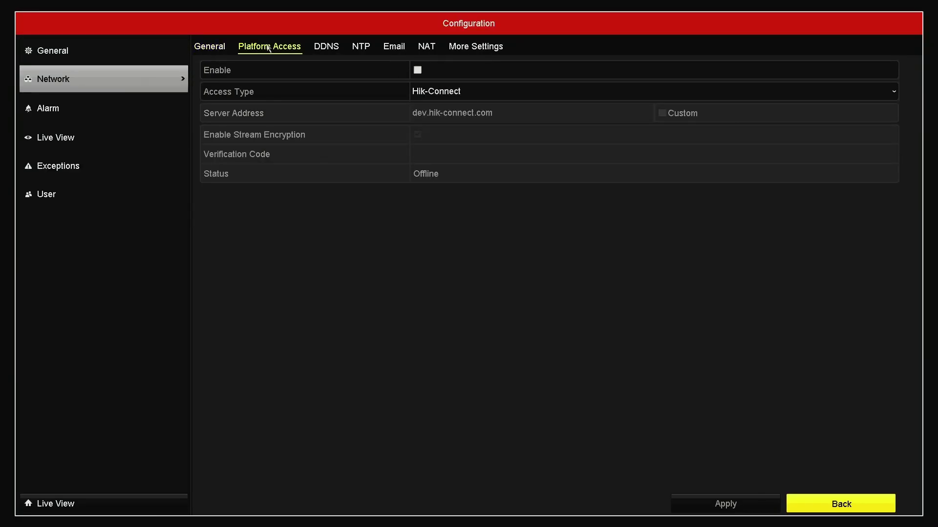
{"action": "left_click", "coordinate": [418, 71]}
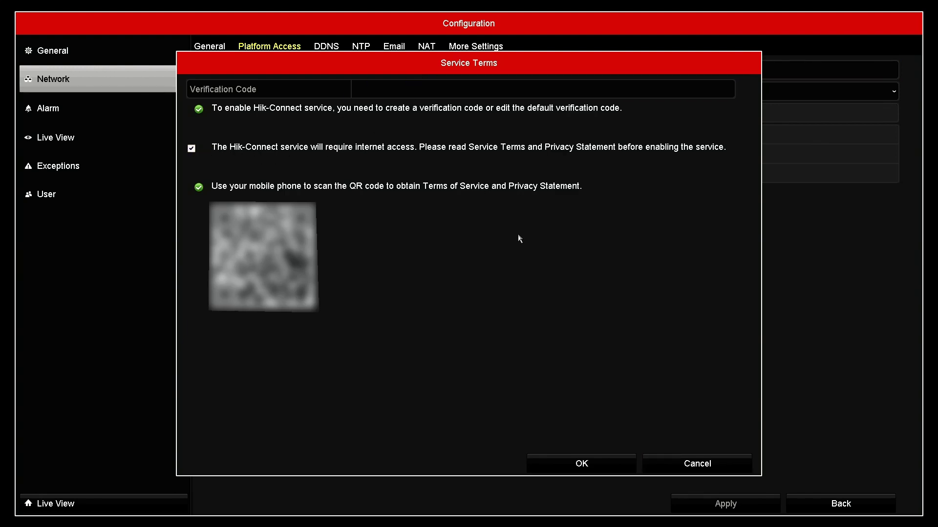
{"action": "left_click", "coordinate": [581, 463]}
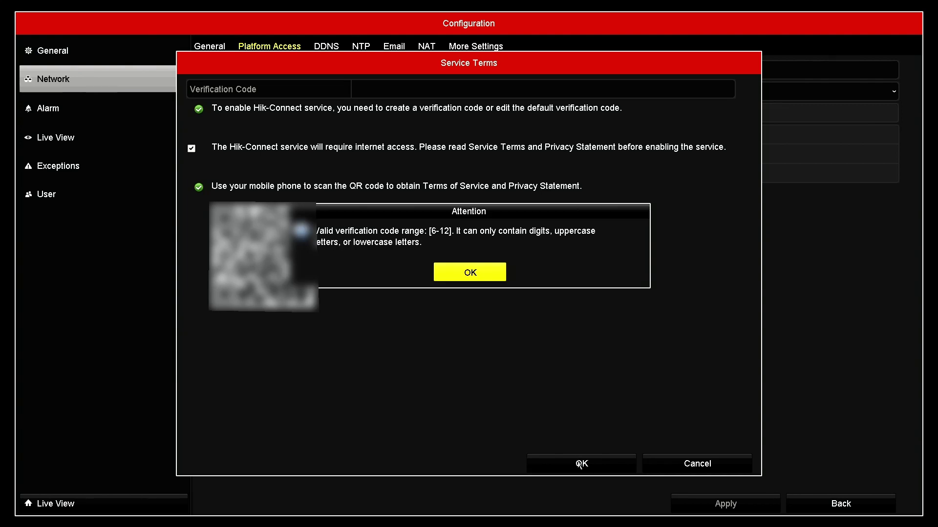
{"action": "left_click", "coordinate": [441, 273]}
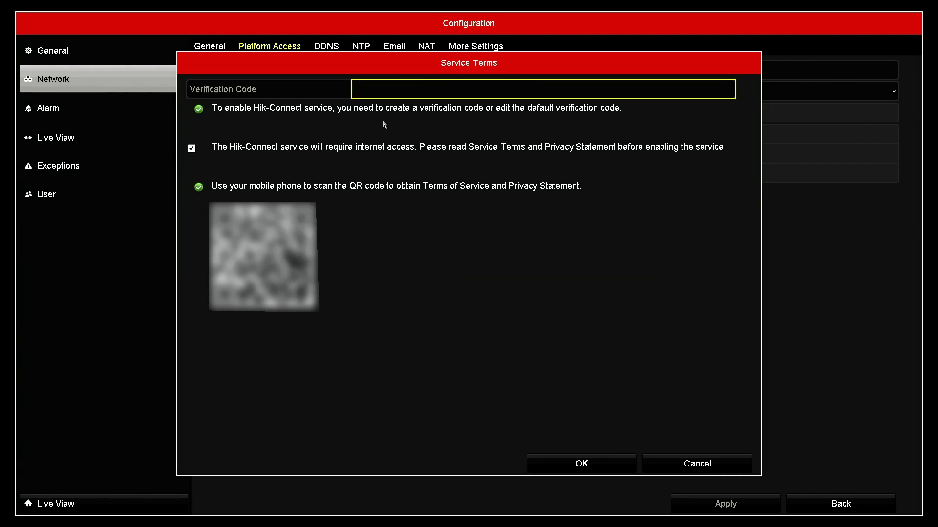
{"action": "left_click", "coordinate": [379, 91]}
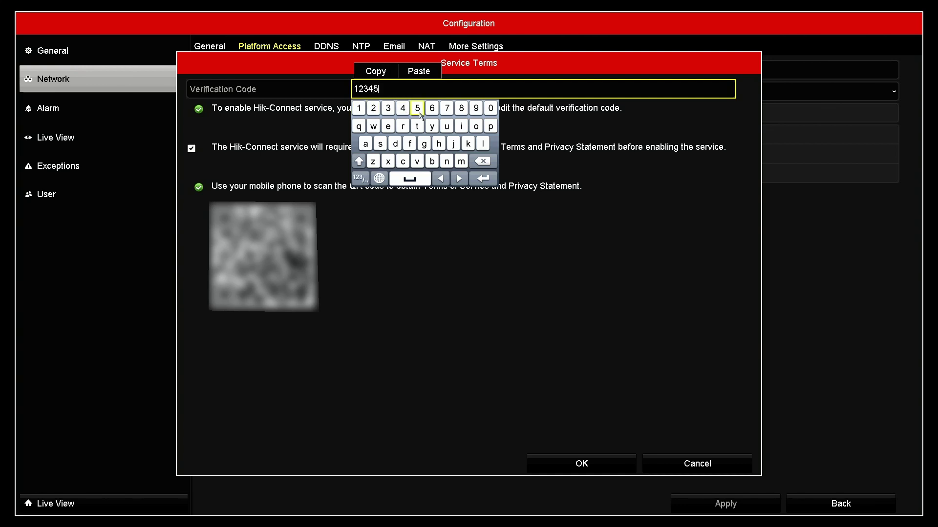
{"action": "left_click", "coordinate": [482, 177]}
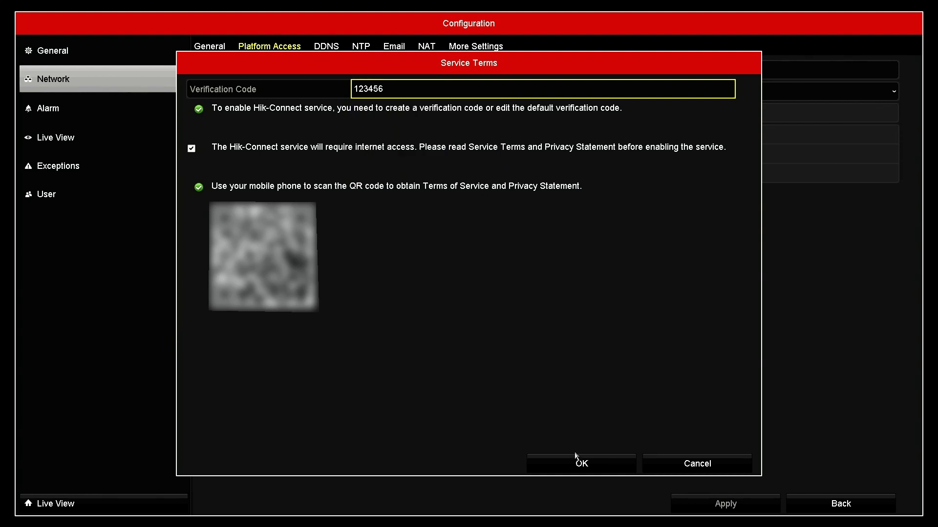
{"action": "left_click", "coordinate": [581, 463]}
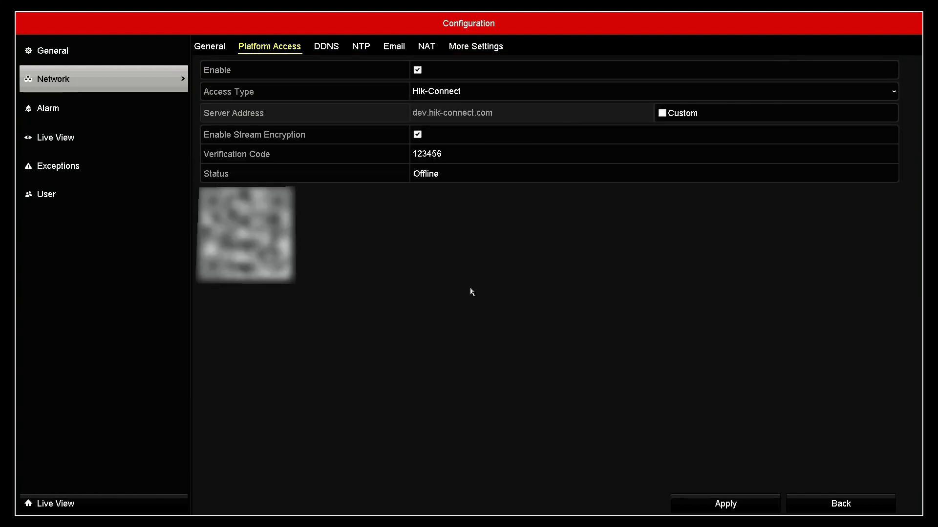